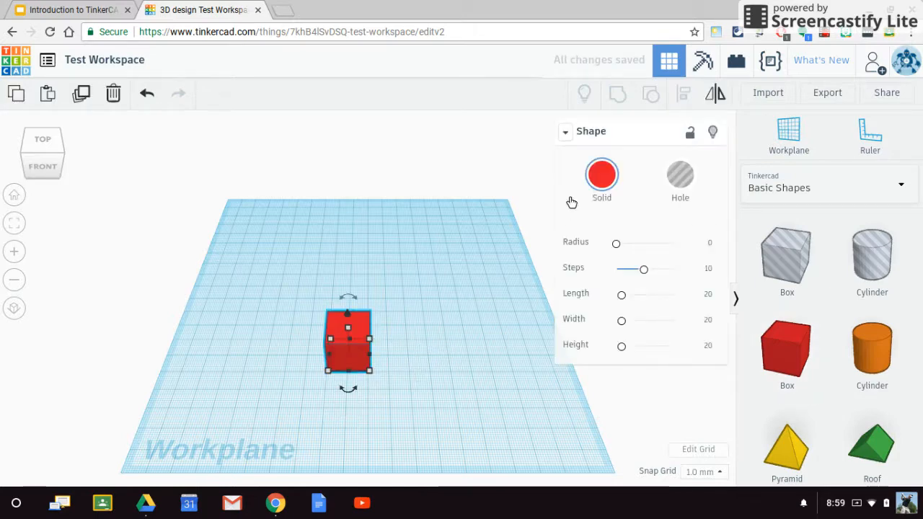
- Place a new workplane on the top face of the red box
scroll(330, 359, "up", 3)
right_click_drag(403, 422, 420, 359)
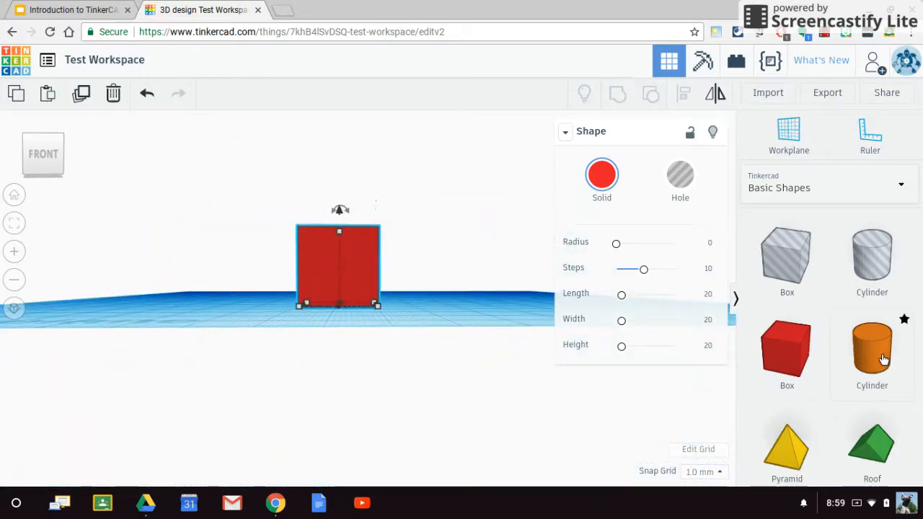
right_click_drag(496, 286, 356, 293)
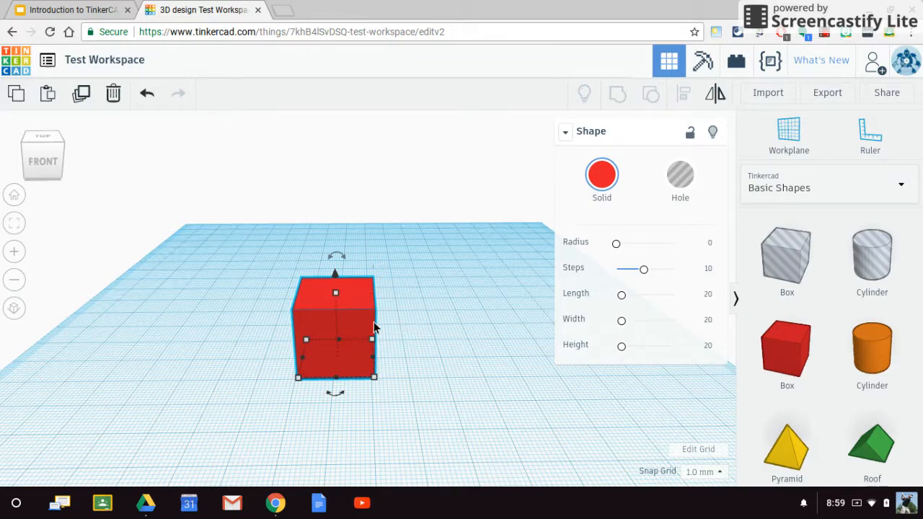
scroll(379, 328, "down", 1)
scroll(422, 350, "down", 1)
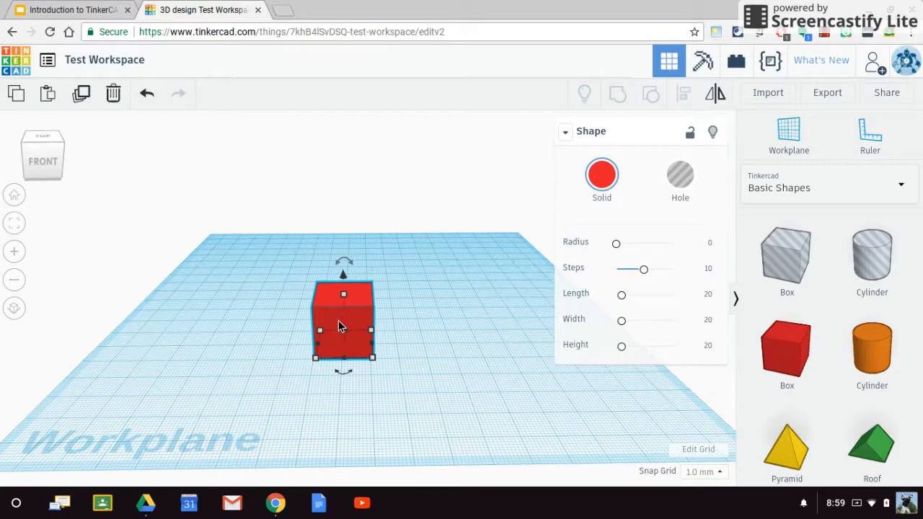
left_click(375, 381)
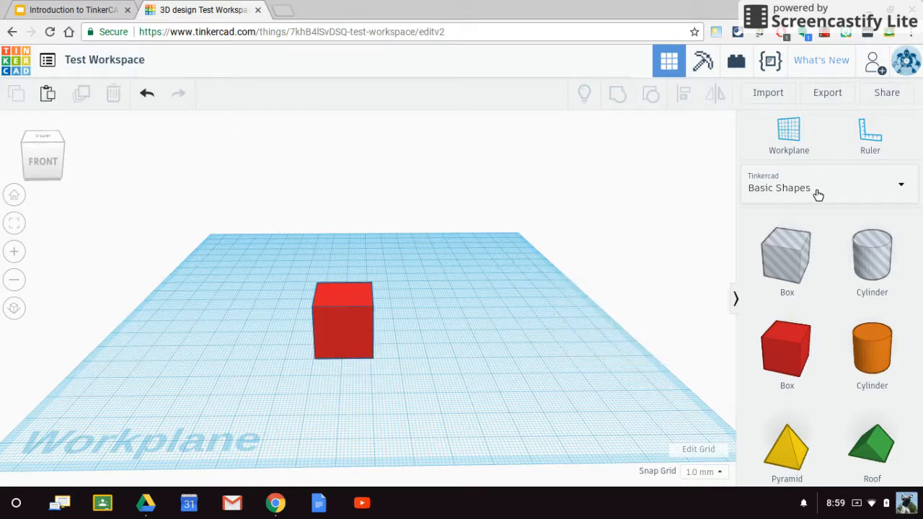
left_click(793, 142)
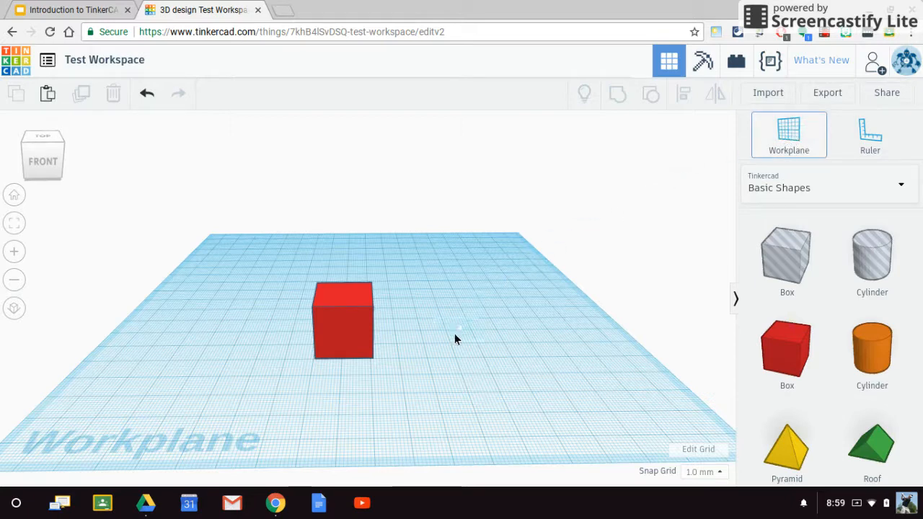
right_click_drag(325, 331, 330, 310)
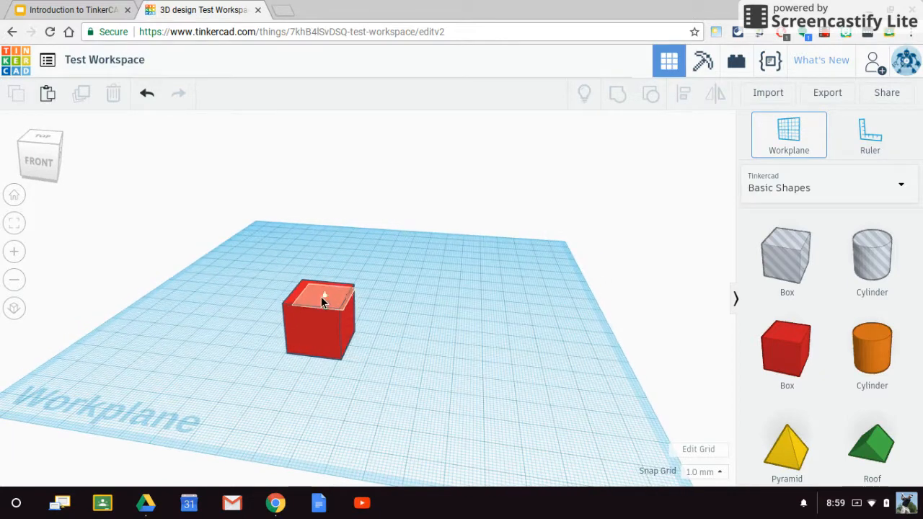
left_click(323, 302)
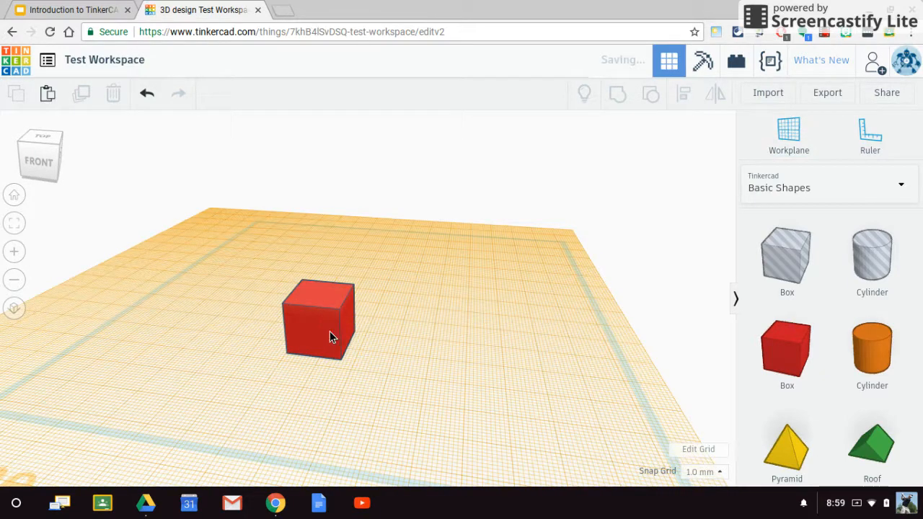
- Add an orange solid cylinder on the raised workplane, beside the red box
scroll(345, 344, "down", 3)
right_click_drag(221, 413, 274, 389)
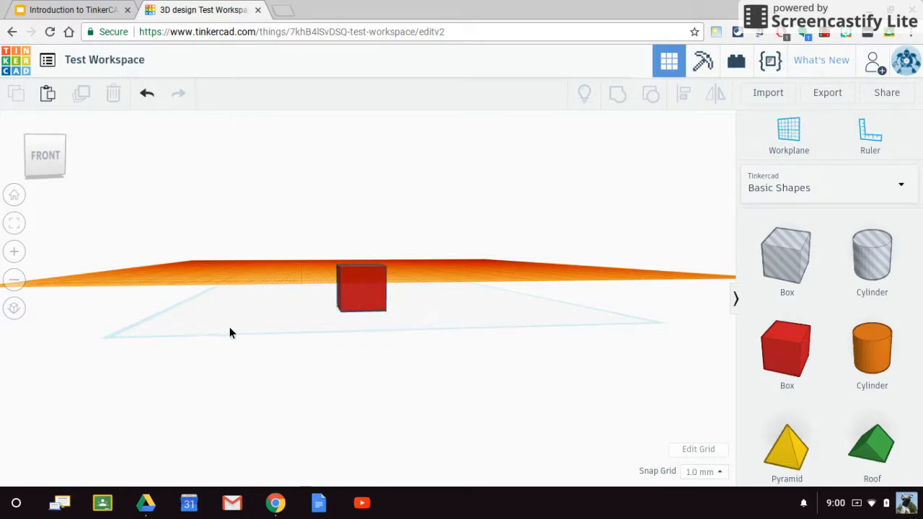
right_click_drag(370, 314, 342, 337)
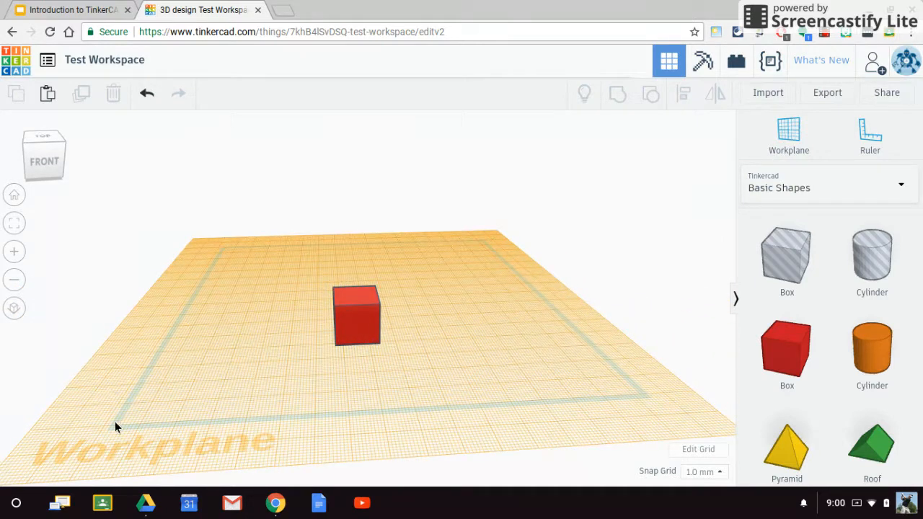
right_click_drag(454, 386, 429, 386)
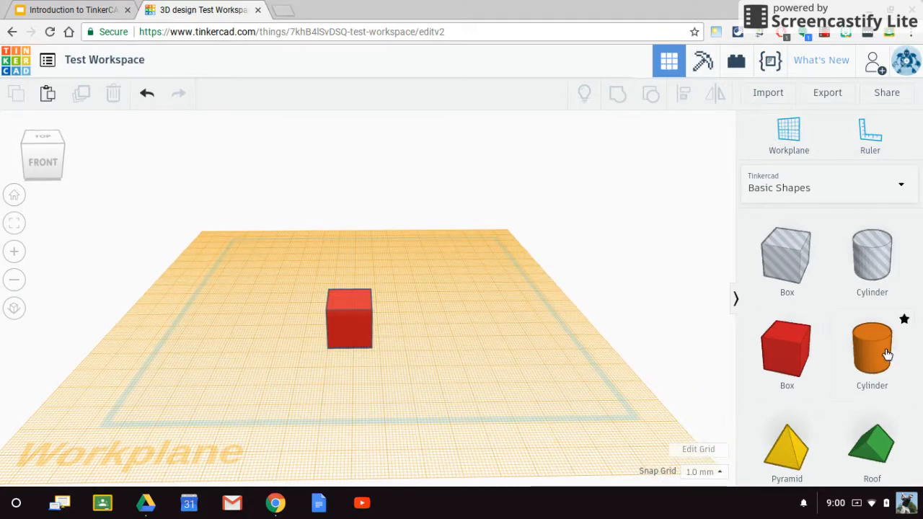
left_click_drag(882, 353, 407, 306)
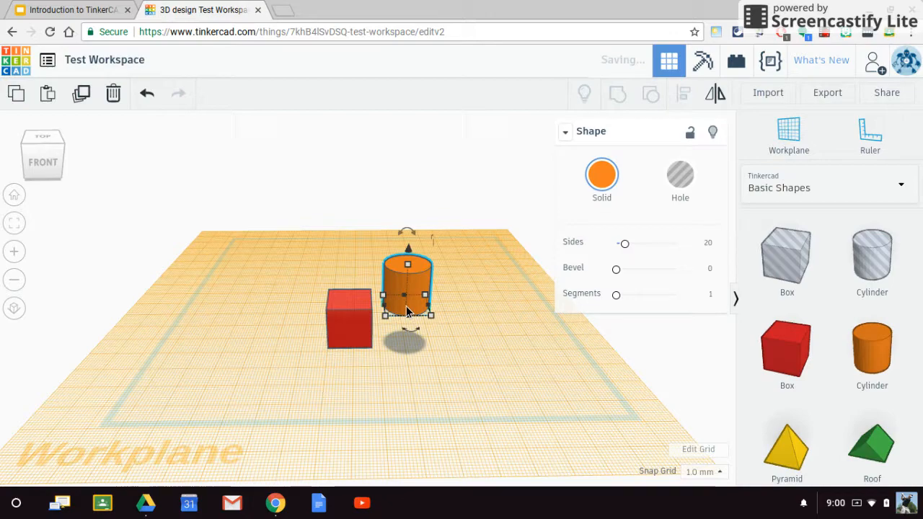
- Align the cylinder and the red box on their centres in both horizontal directions, so the cylinder sits on top of the box
right_click_drag(422, 325, 428, 355)
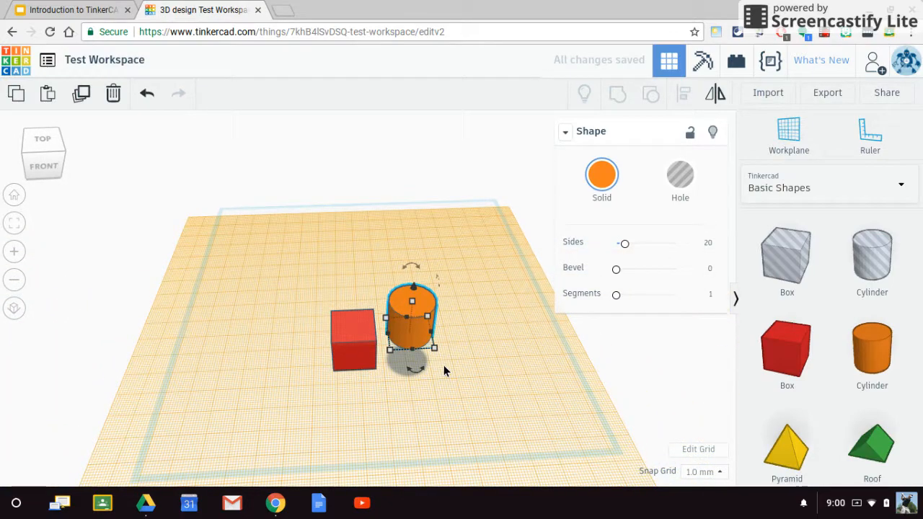
left_click(334, 313, "shift")
left_click(683, 96)
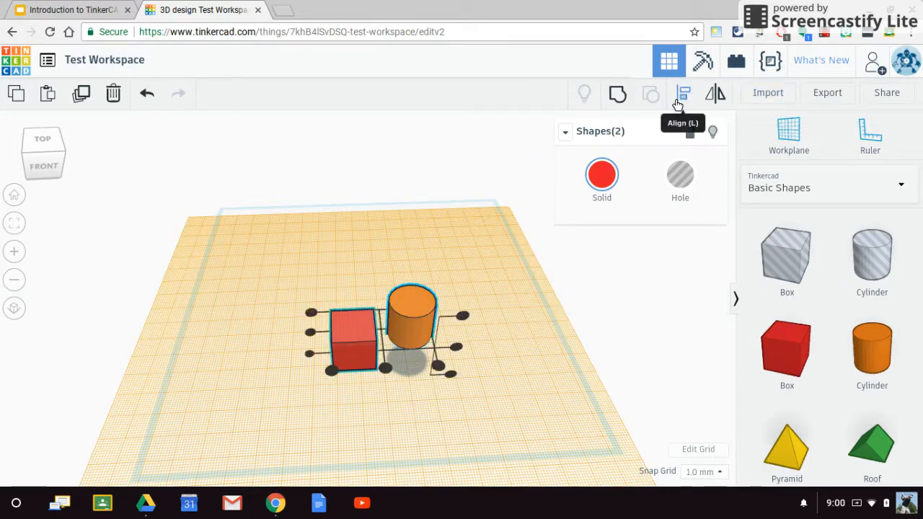
left_click(385, 369)
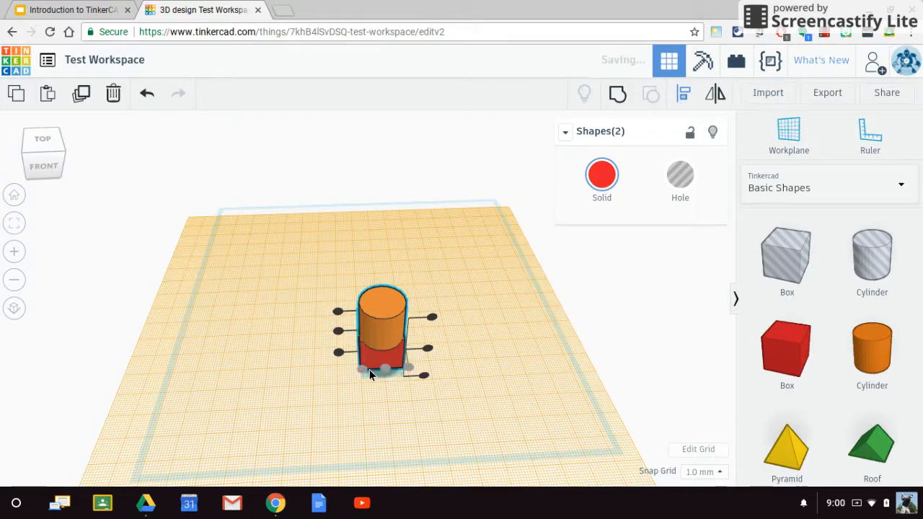
mouse_move(457, 359)
right_mouse_down()
mouse_move(449, 303)
mouse_move(454, 348)
right_mouse_up()
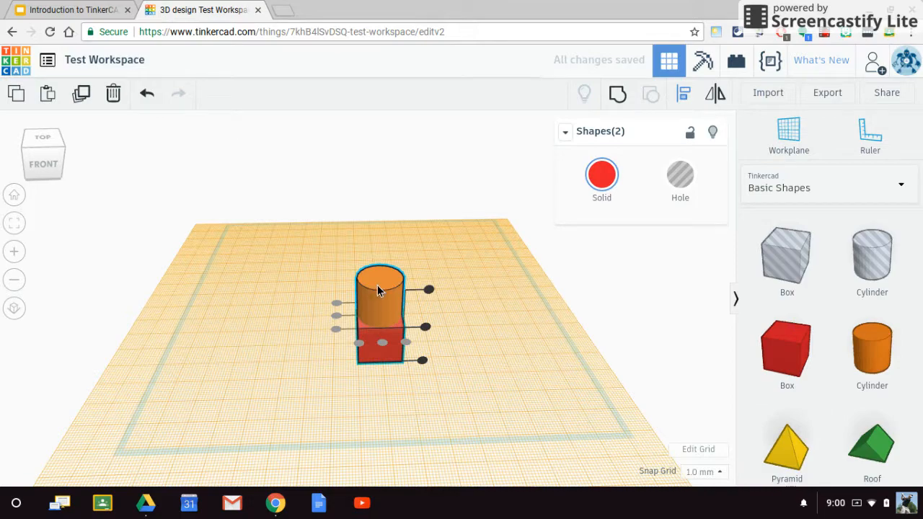
- Move the workplane to the top face of the cylinder and add a yellow pyramid on it beside the stack
left_click(791, 139)
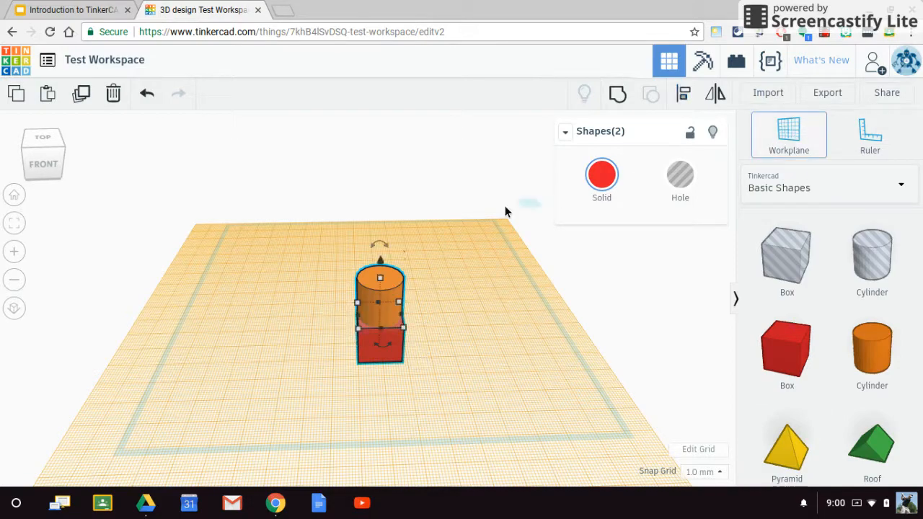
left_click(379, 285)
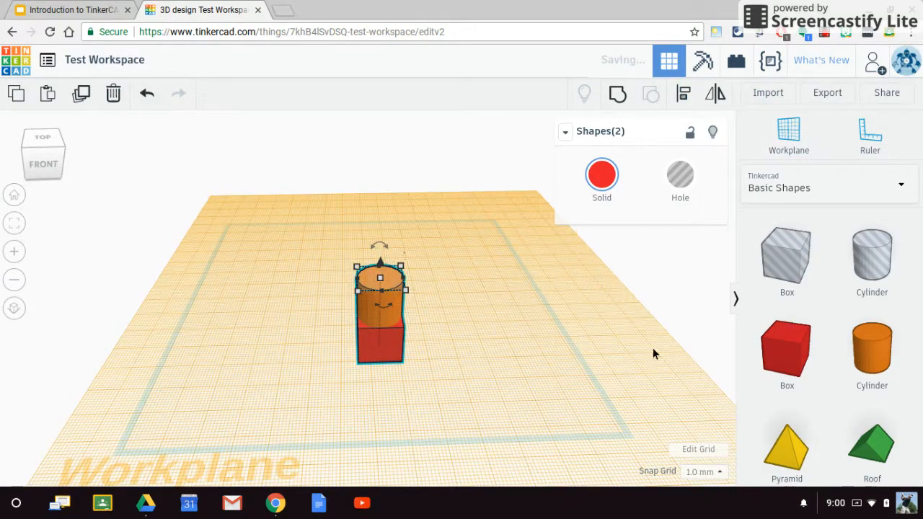
mouse_move(388, 355)
right_mouse_down()
mouse_move(399, 307)
mouse_move(402, 353)
right_mouse_up()
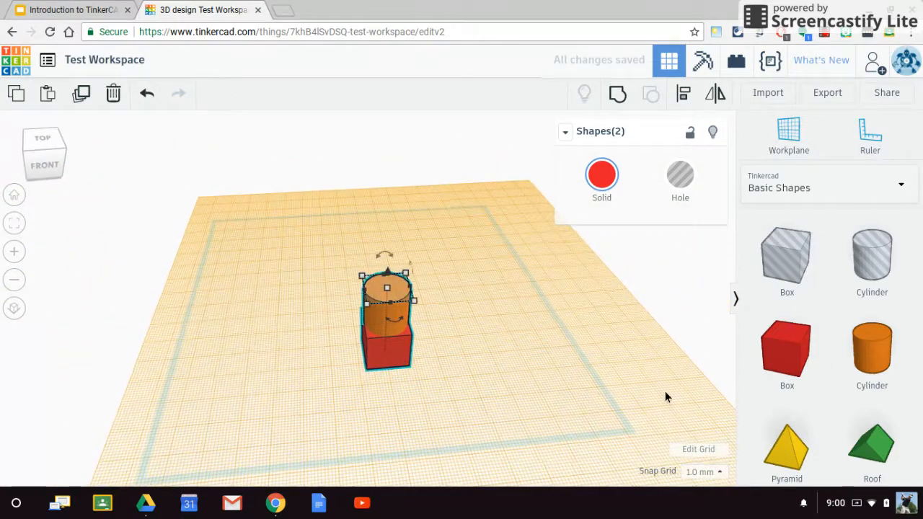
left_click_drag(792, 454, 453, 286)
right_click_drag(519, 352, 490, 353)
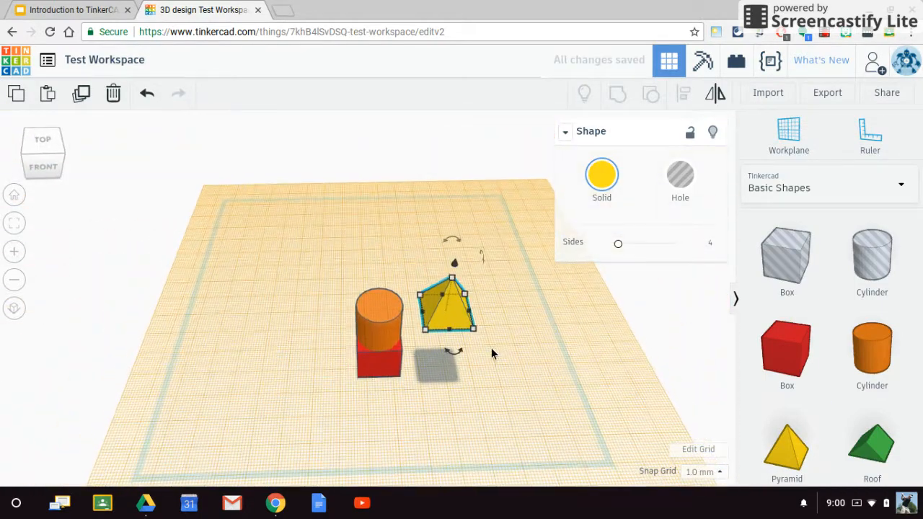
- Align the box, cylinder and pyramid together on their centres in both horizontal directions to stack the pyramid on the cylinder
left_click(491, 353)
left_click_drag(495, 367, 363, 270)
left_click_drag(542, 409, 303, 266)
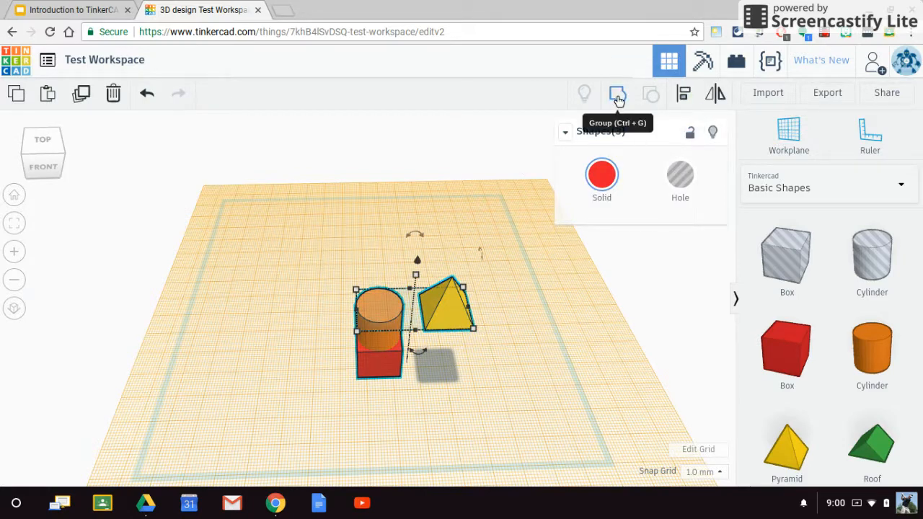
left_click(682, 93)
left_click(414, 351)
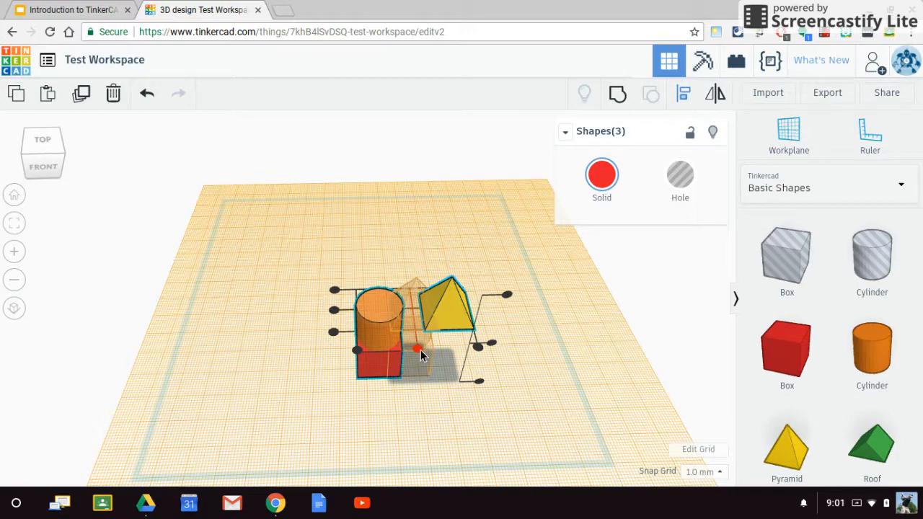
right_click_drag(474, 361, 479, 336)
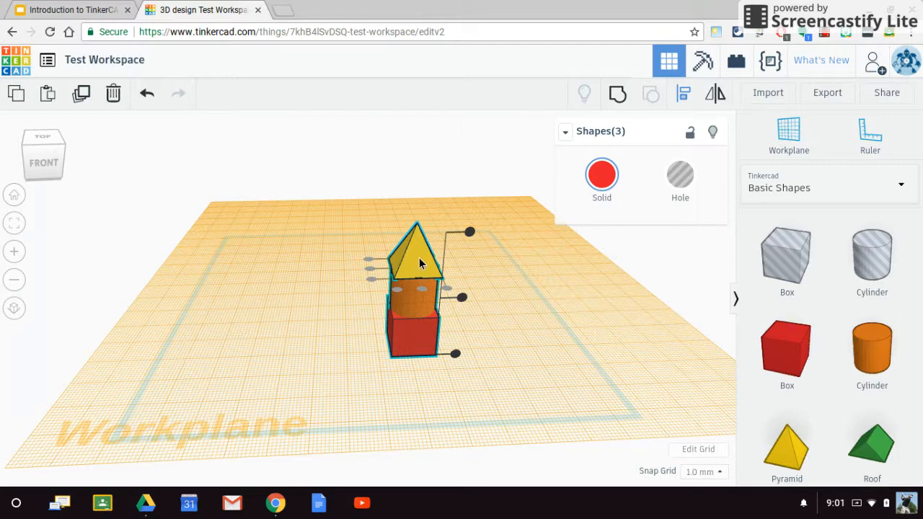
left_click(527, 300)
- Place the workplane on the right-hand side face of the red box
left_click(408, 250)
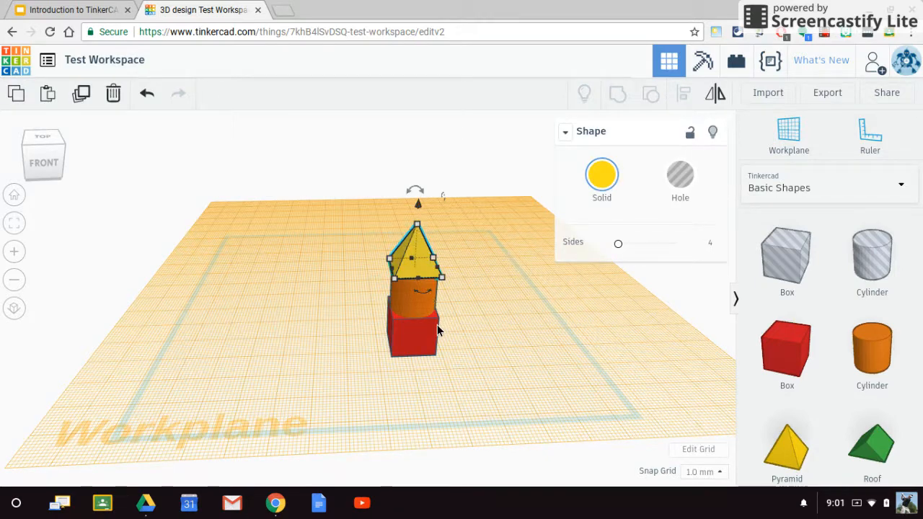
scroll(800, 407, "down", 3)
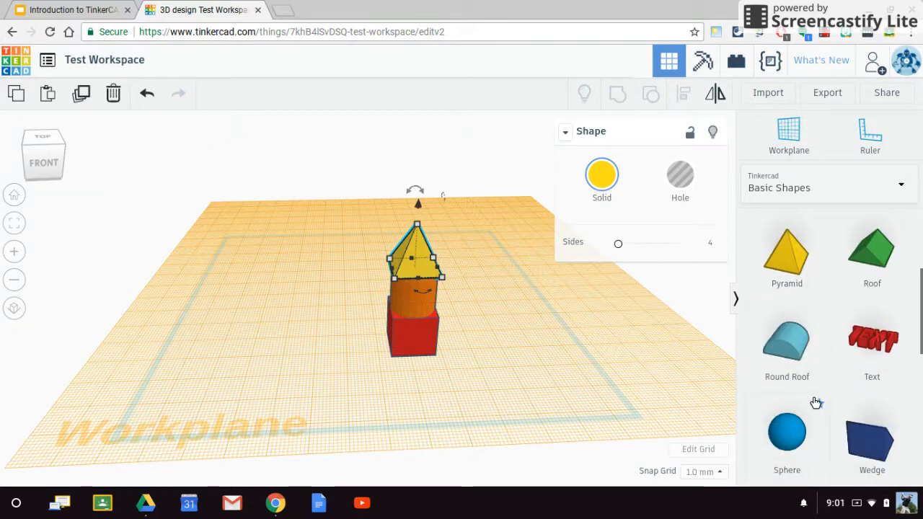
right_click_drag(453, 371, 504, 336)
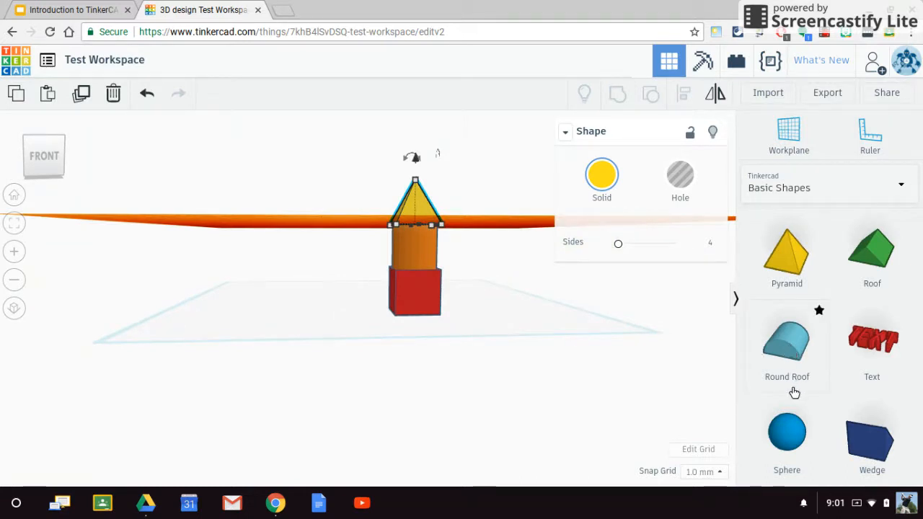
right_click_drag(557, 344, 413, 312)
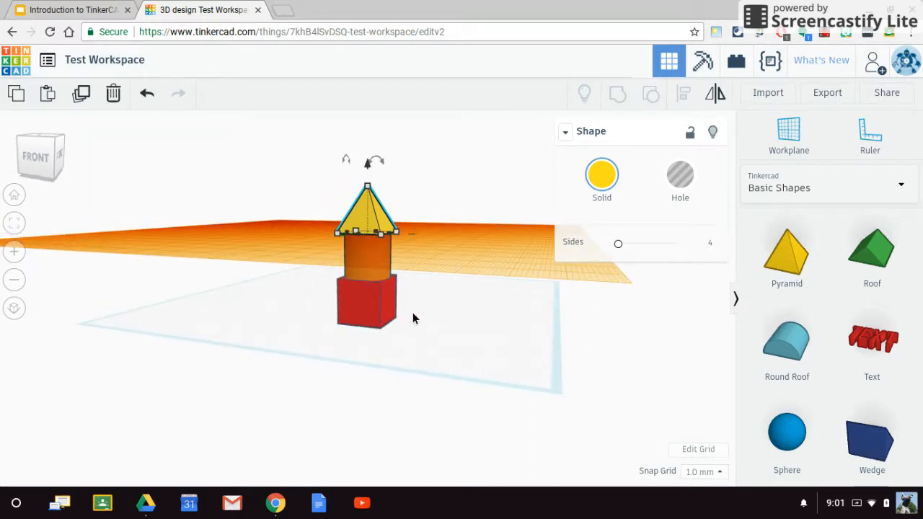
left_click(802, 139)
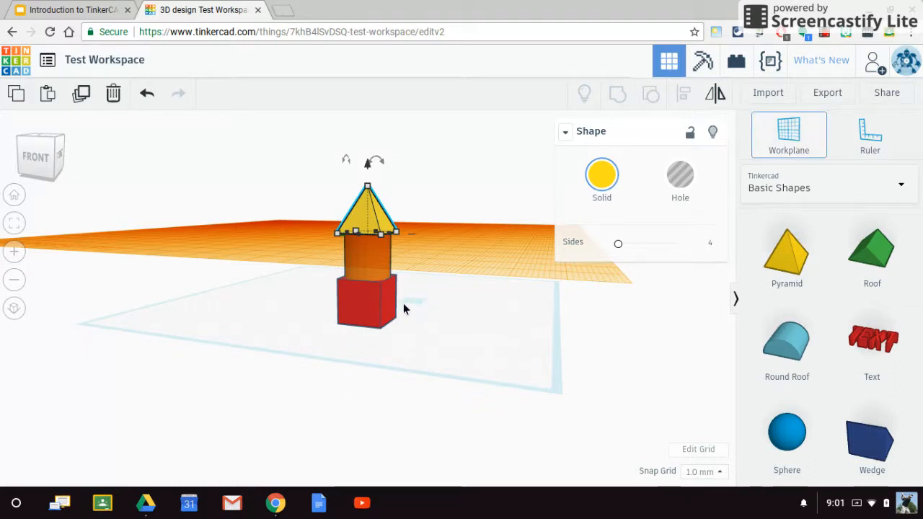
left_click(388, 310)
- Attach a Round Roof shape to the red box's side face on the vertical workplane
left_click_drag(785, 353, 661, 352)
left_click_drag(517, 326, 388, 300)
scroll(379, 302, "up", 10)
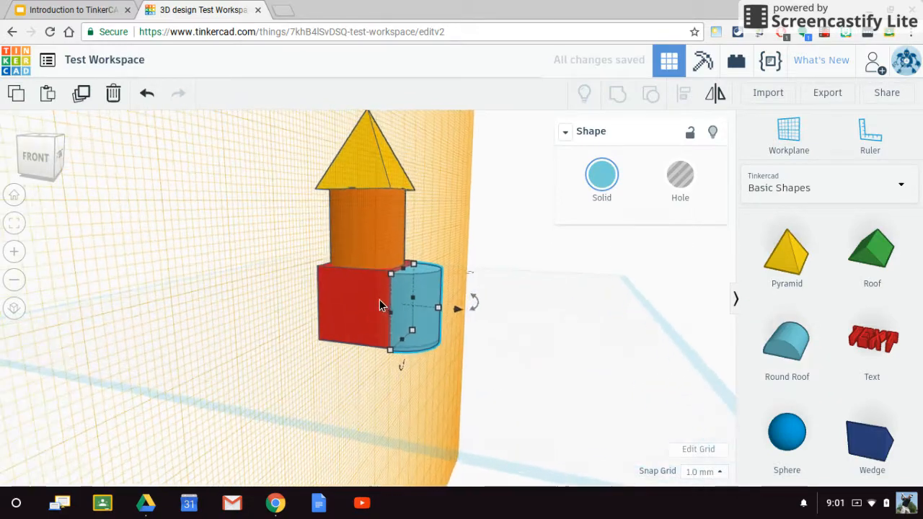
scroll(386, 321, "down", 10)
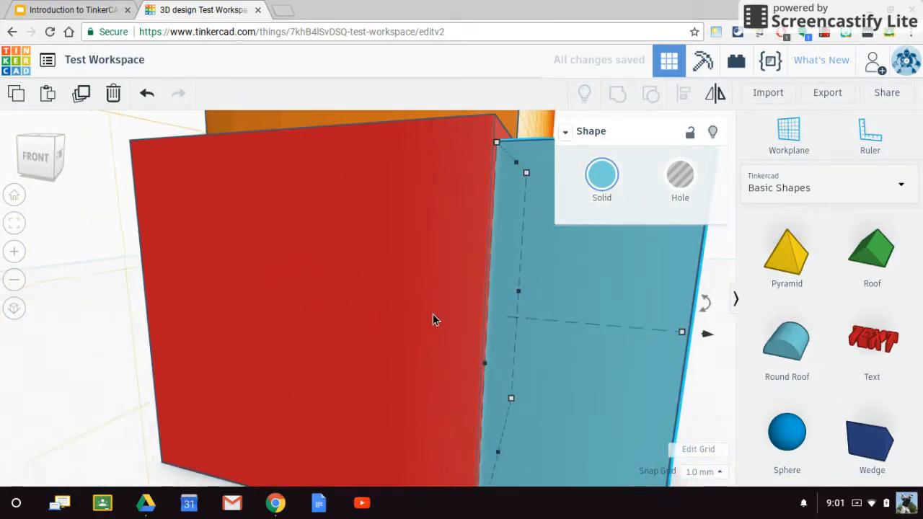
right_click_drag(436, 321, 504, 324)
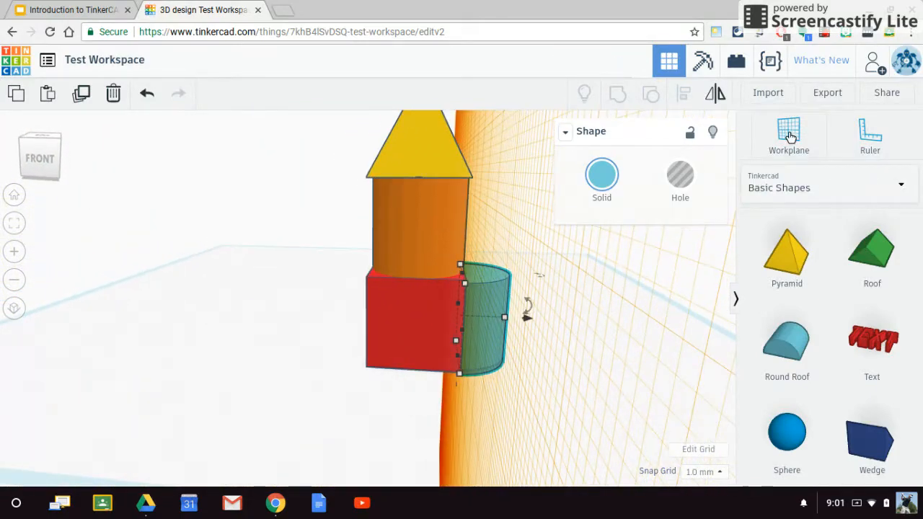
scroll(490, 310, "down", 4)
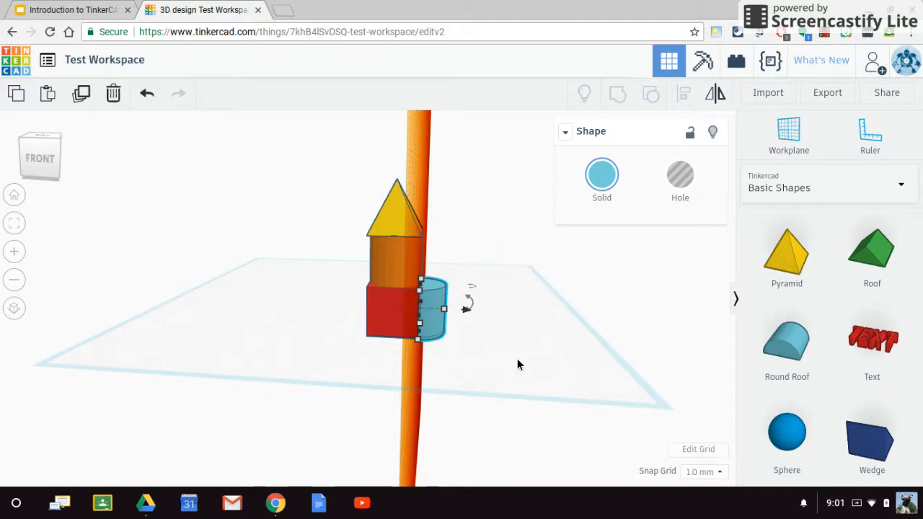
- Return the workplane to the original base plane
right_click_drag(445, 348, 486, 381)
right_click_drag(203, 407, 238, 416)
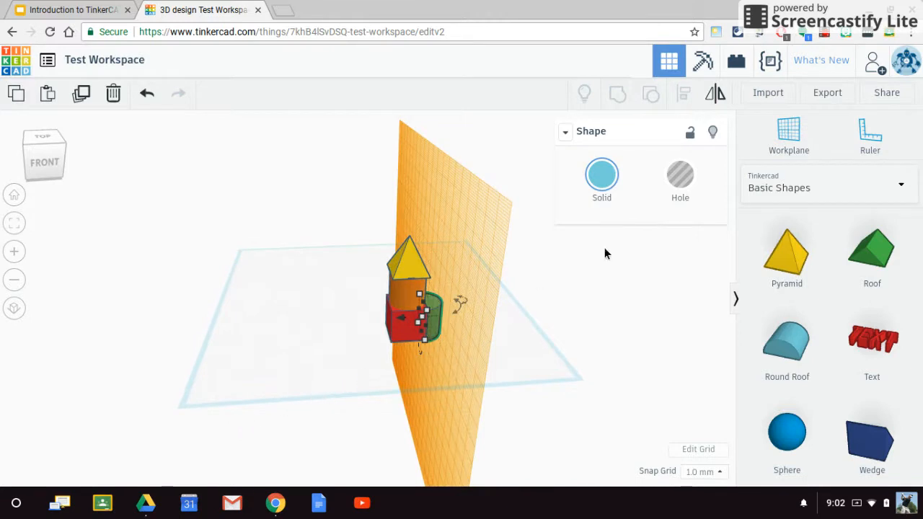
left_click(788, 143)
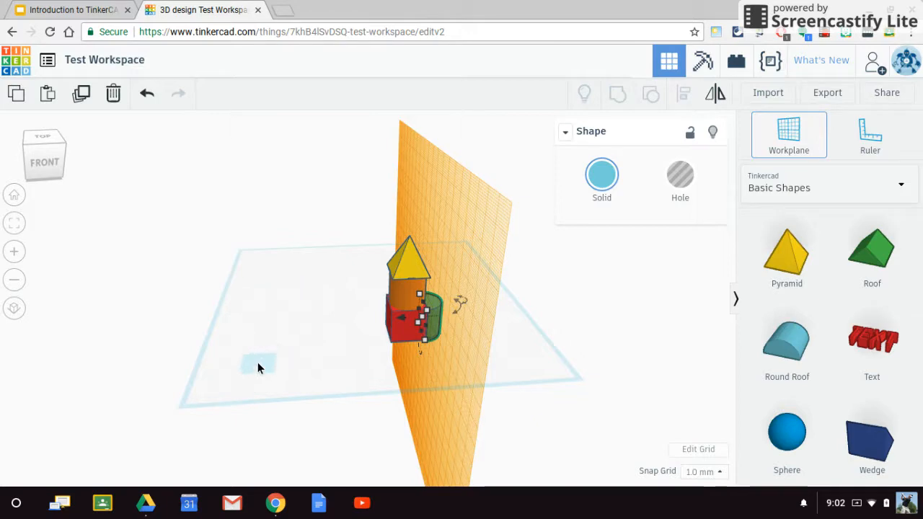
left_click(257, 364)
scroll(398, 390, "up", 5)
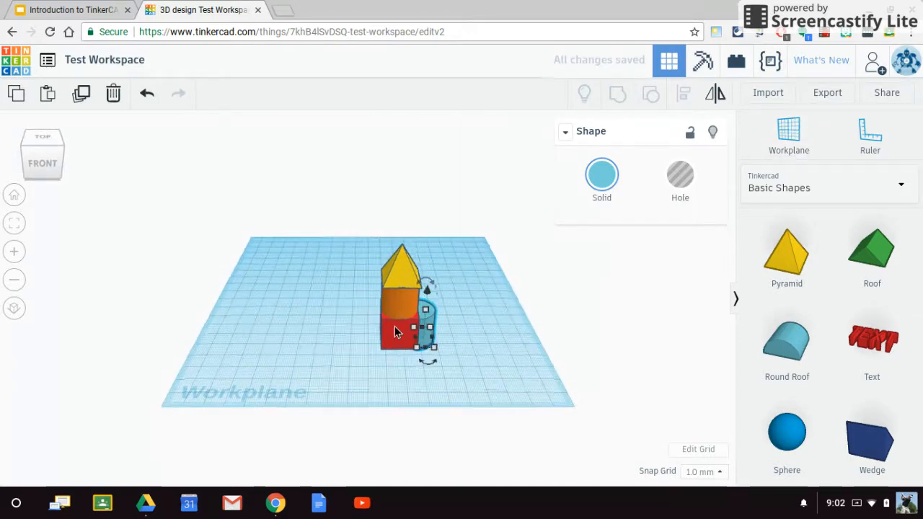
scroll(426, 389, "down", 2)
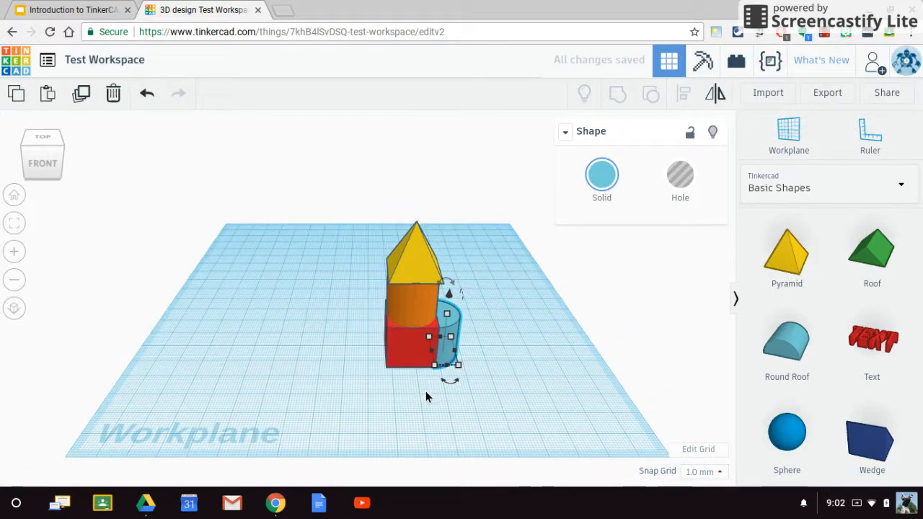
- Select the red box and place a Ruler with its origin at the box's front-left bottom corner to show its dimensions
scroll(421, 360, "up", 3)
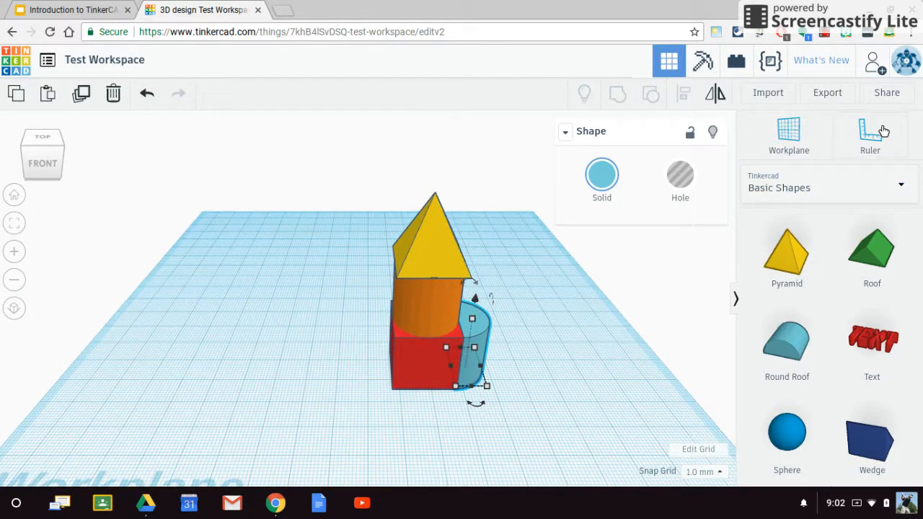
left_click(395, 378)
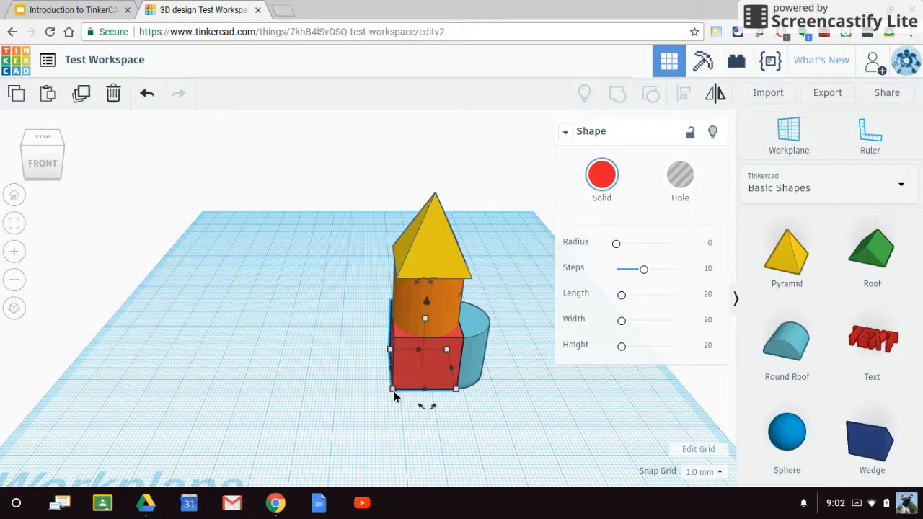
left_click(868, 137)
left_click(854, 141)
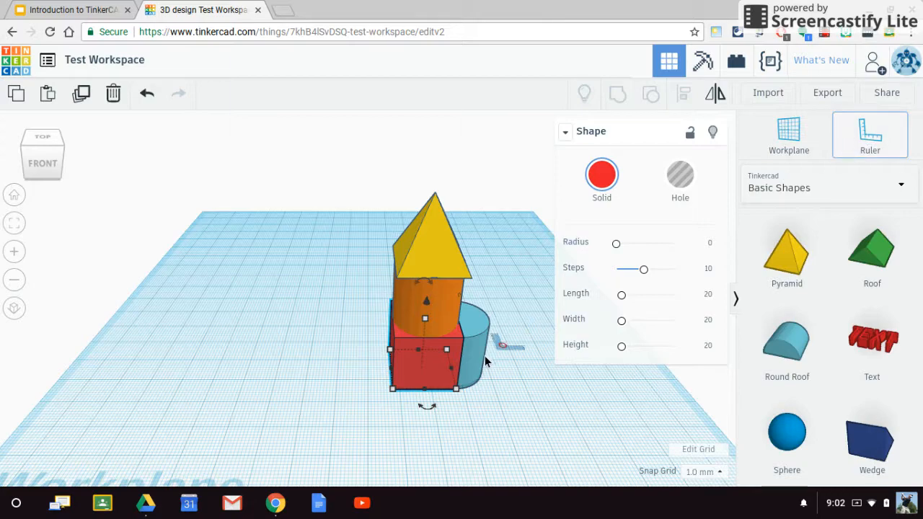
scroll(393, 390, "up", 1)
scroll(392, 389, "up", 2)
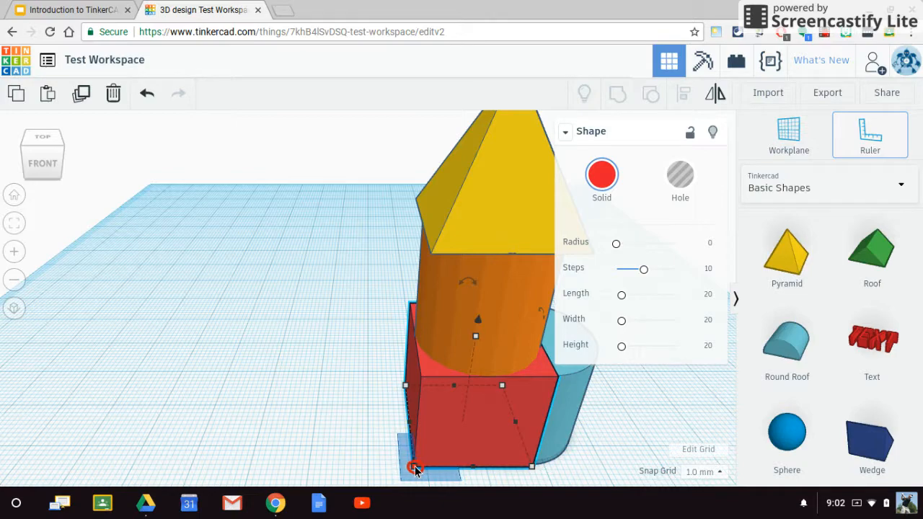
left_click(414, 469)
scroll(433, 472, "down", 2)
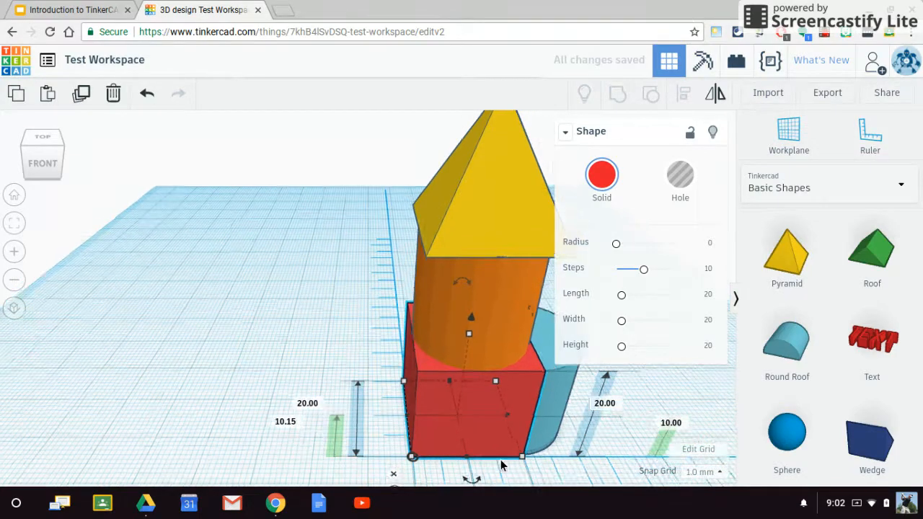
scroll(520, 463, "down", 2)
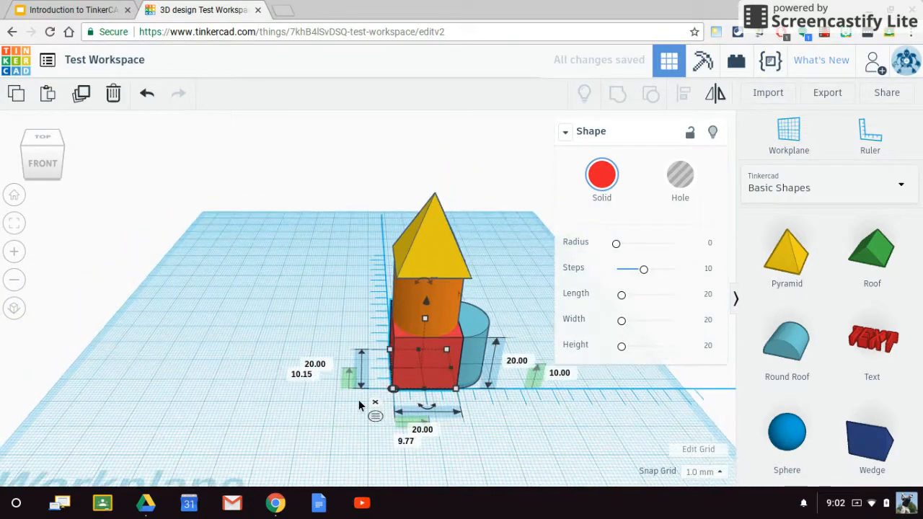
scroll(378, 369, "up", 3)
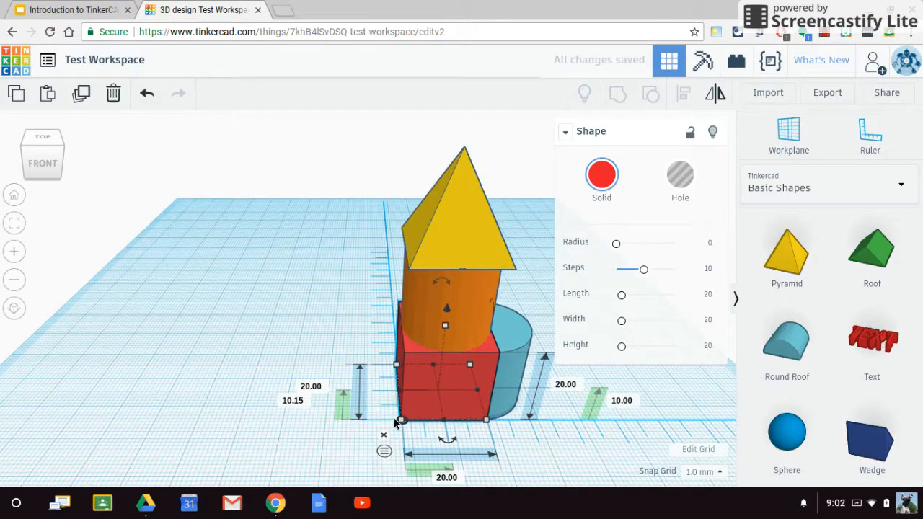
scroll(474, 428, "down", 2)
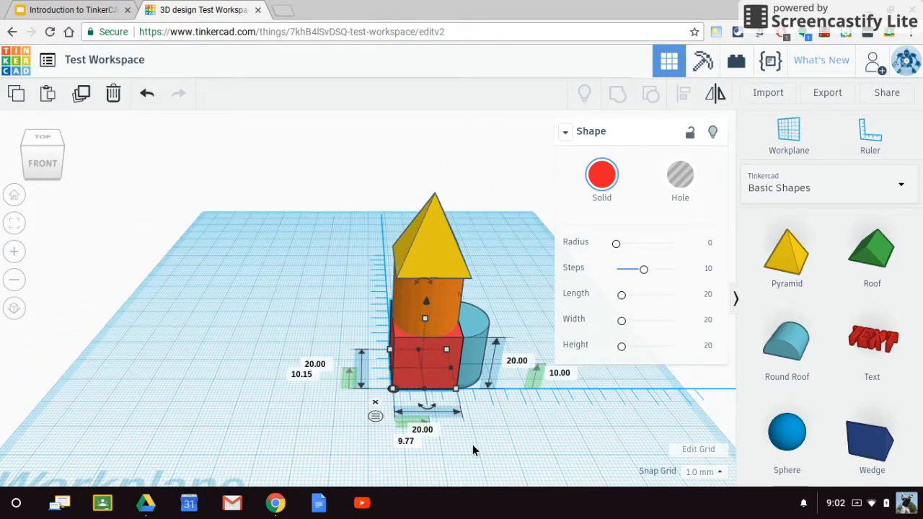